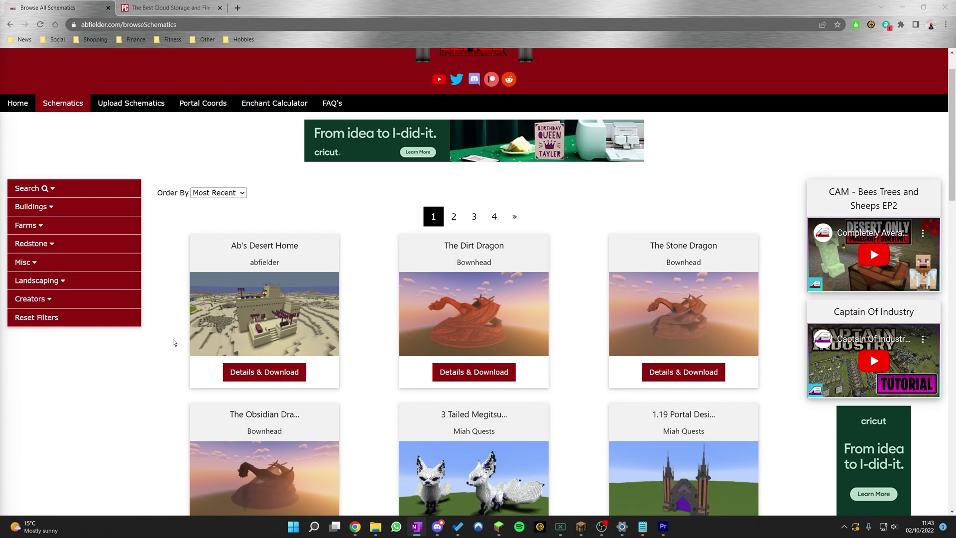
Browse the most recent schematics listed on the abfielder.com schematics page.
{"action": "scroll", "coordinate": [174, 342], "scroll_direction": "down", "scroll_amount": 1}
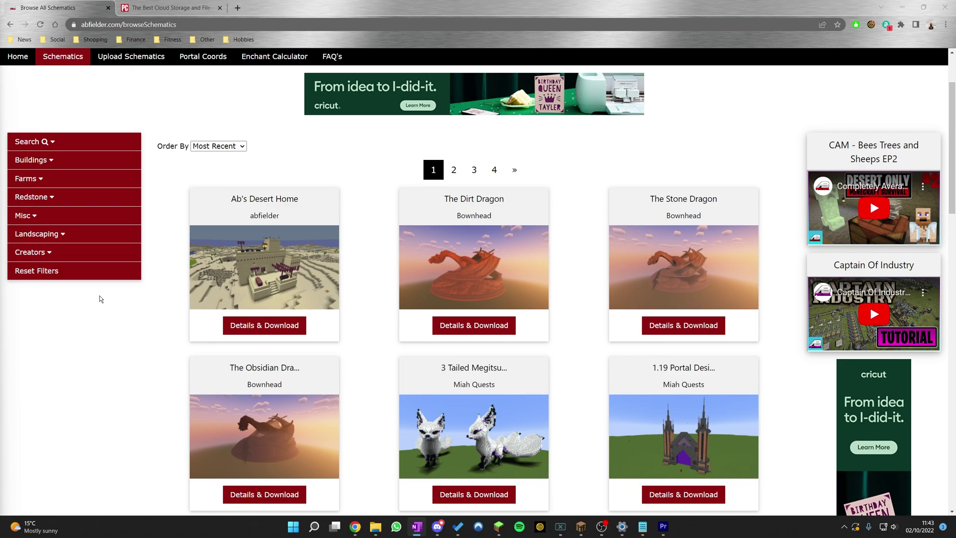
{"action": "scroll", "coordinate": [202, 294], "scroll_direction": "down", "scroll_amount": 2}
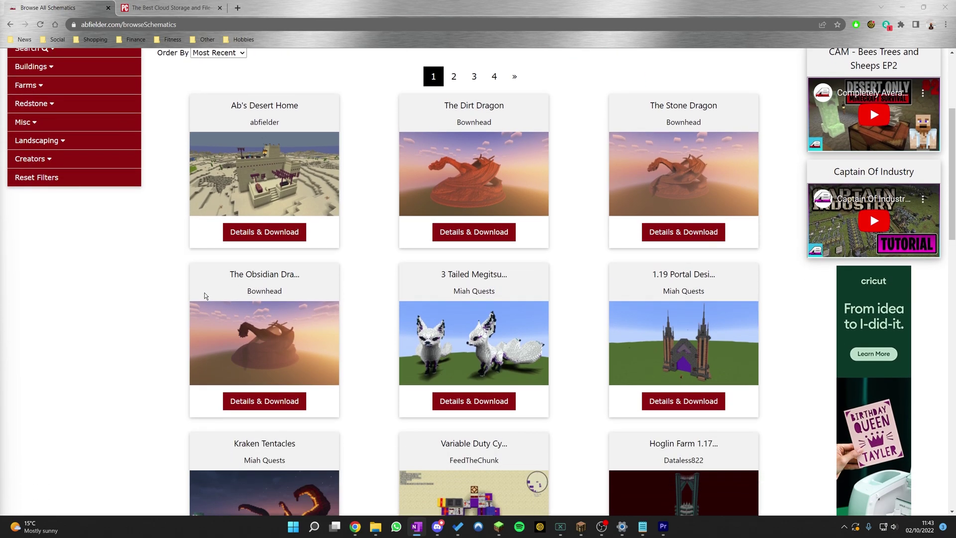
{"action": "scroll", "coordinate": [204, 296], "scroll_direction": "down", "scroll_amount": 7}
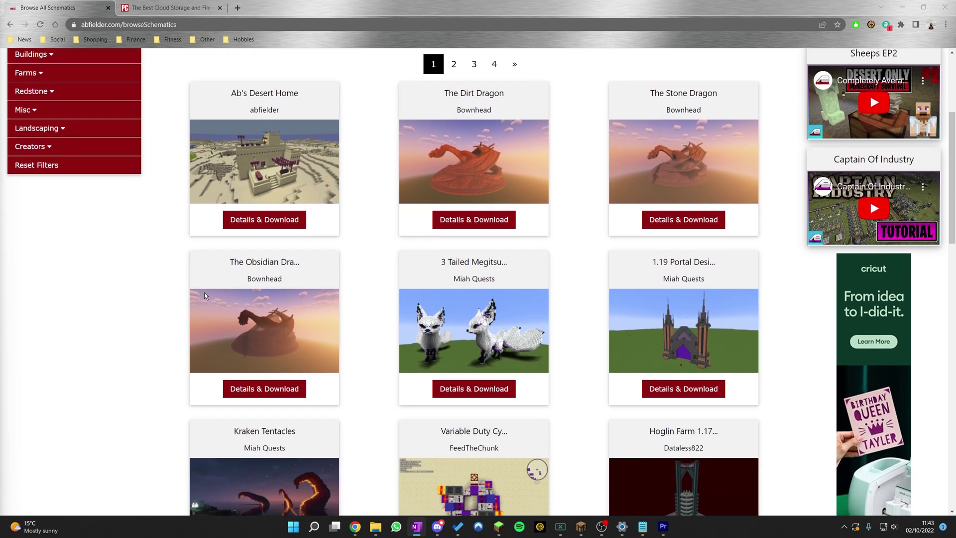
{"action": "scroll", "coordinate": [204, 296], "scroll_direction": "down", "scroll_amount": 5}
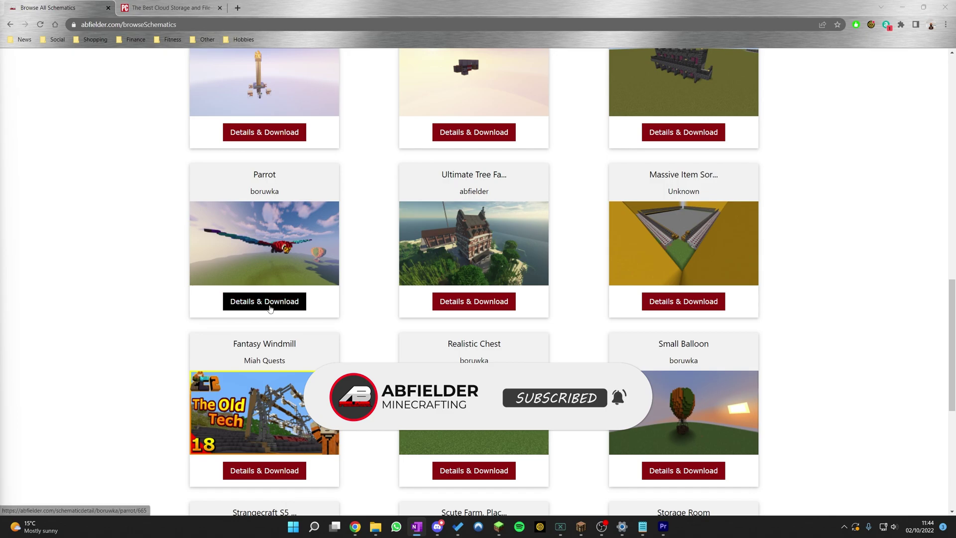
{"action": "scroll", "coordinate": [239, 303], "scroll_direction": "up", "scroll_amount": 3}
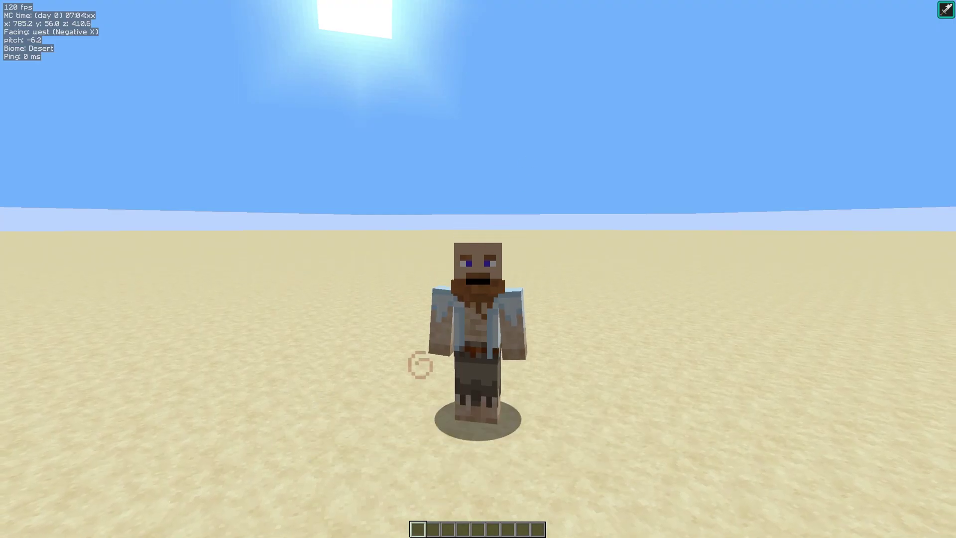
Switch to Minecraft and open Litematica's list of schematics available for loading.
{"action": "key", "text": "m"}
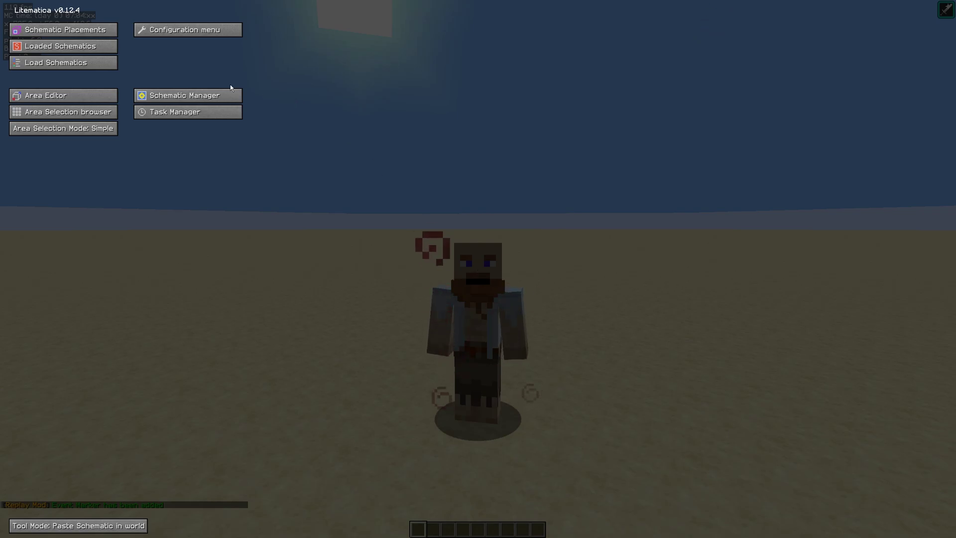
{"action": "left_click", "coordinate": [82, 65]}
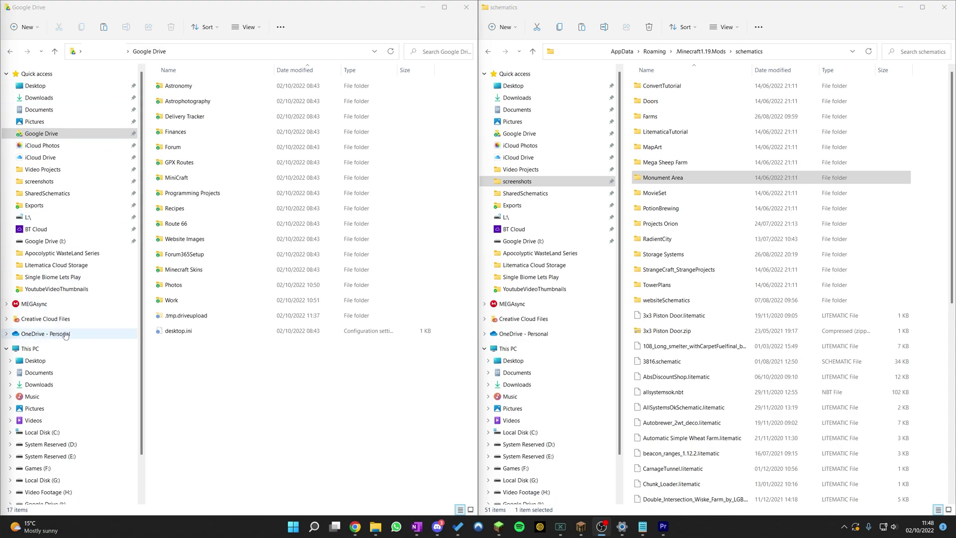
In File Explorer, create a folder named "Minecraft Schematics" in Google Drive and open it.
{"action": "left_click", "coordinate": [55, 138]}
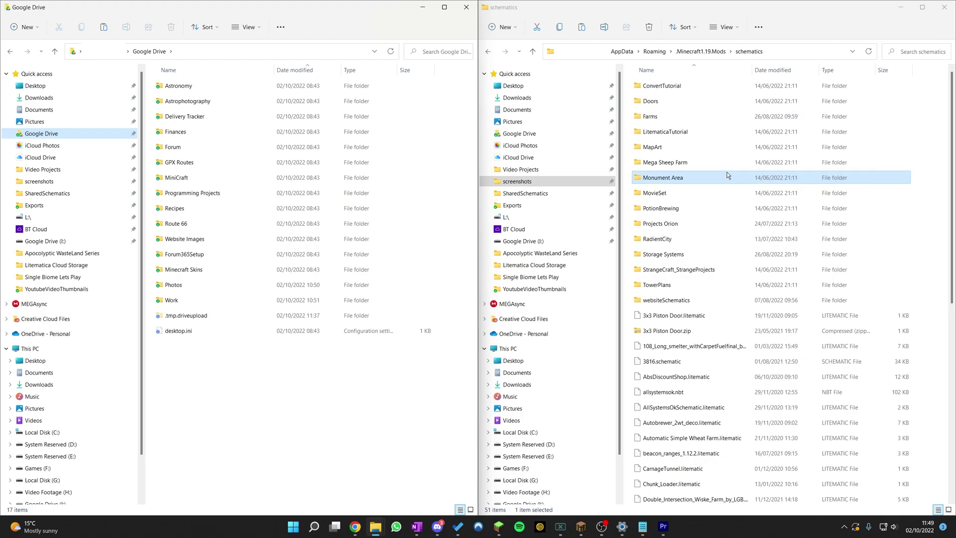
{"action": "left_click", "coordinate": [701, 51]}
{"action": "left_click", "coordinate": [237, 406]}
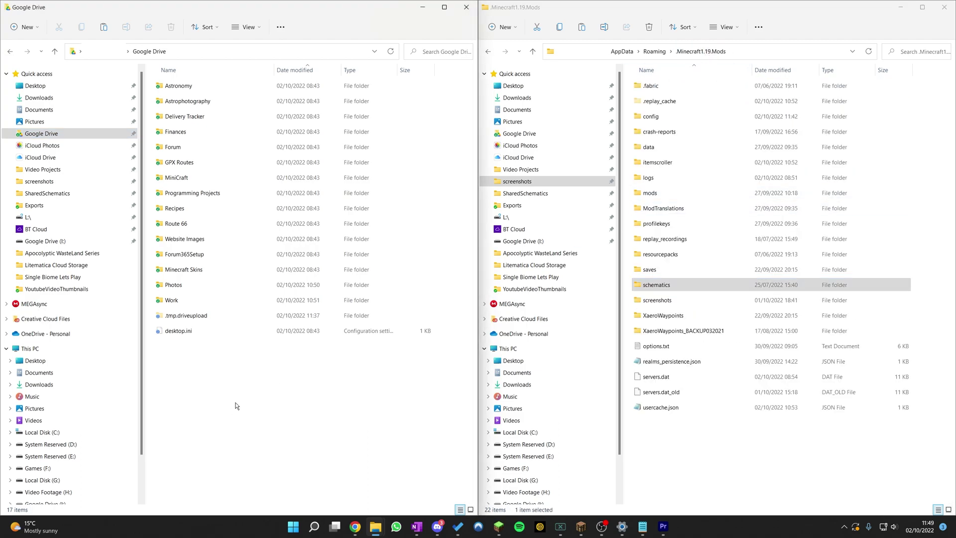
{"action": "right_click", "coordinate": [232, 373]}
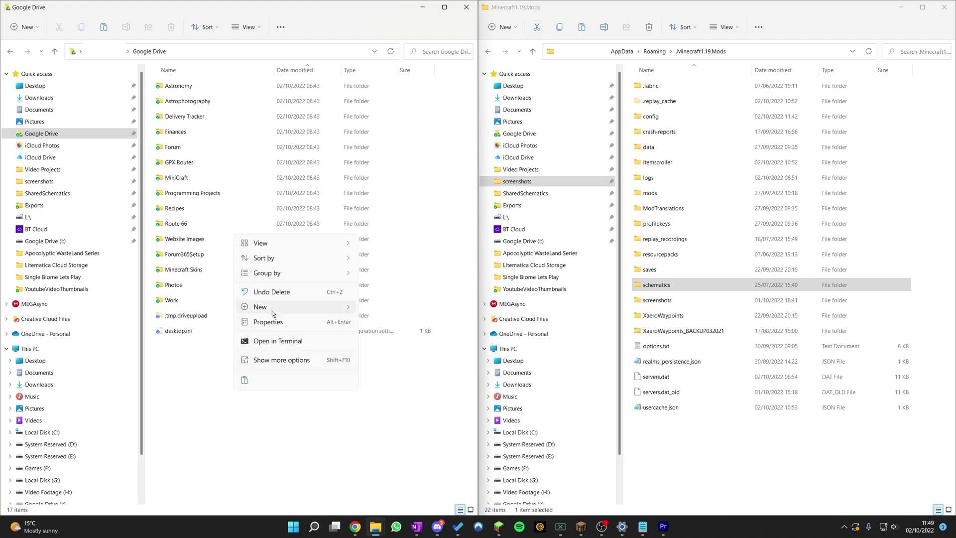
{"action": "mouse_move", "coordinate": [318, 309]}
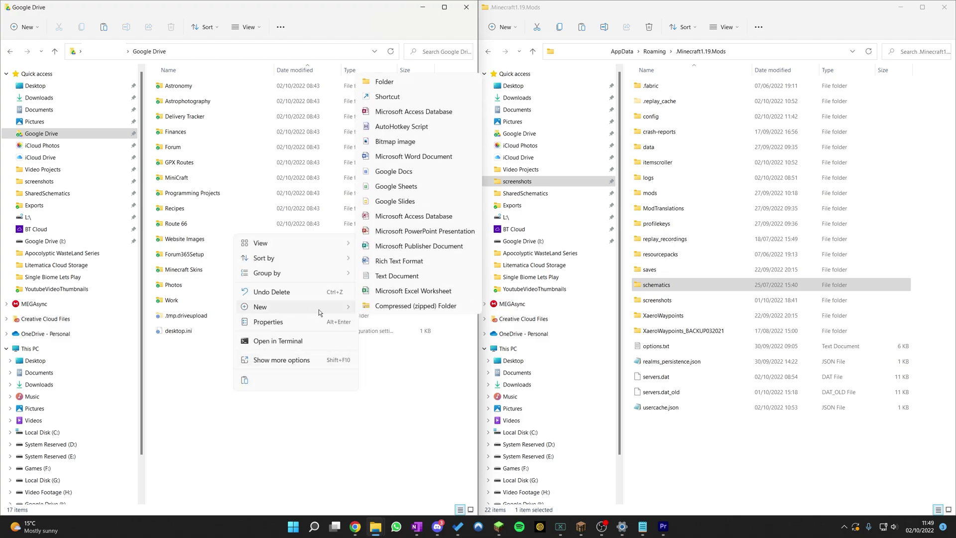
{"action": "left_click", "coordinate": [420, 82]}
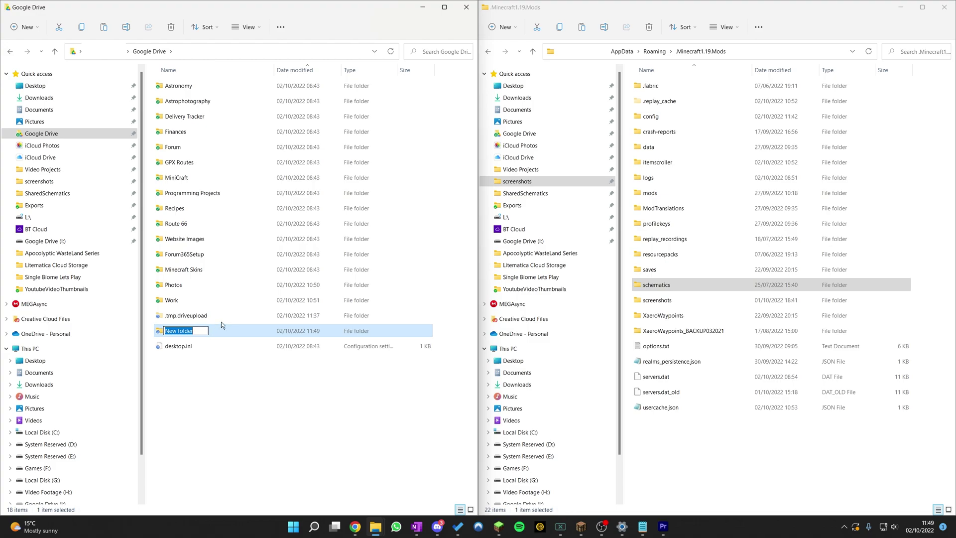
{"action": "type", "text": "Minecrt"}
{"action": "key", "text": "BackSpace"}
{"action": "type", "text": "aft Schematics"}
{"action": "key", "text": "Return"}
{"action": "double_click", "coordinate": [197, 330]}
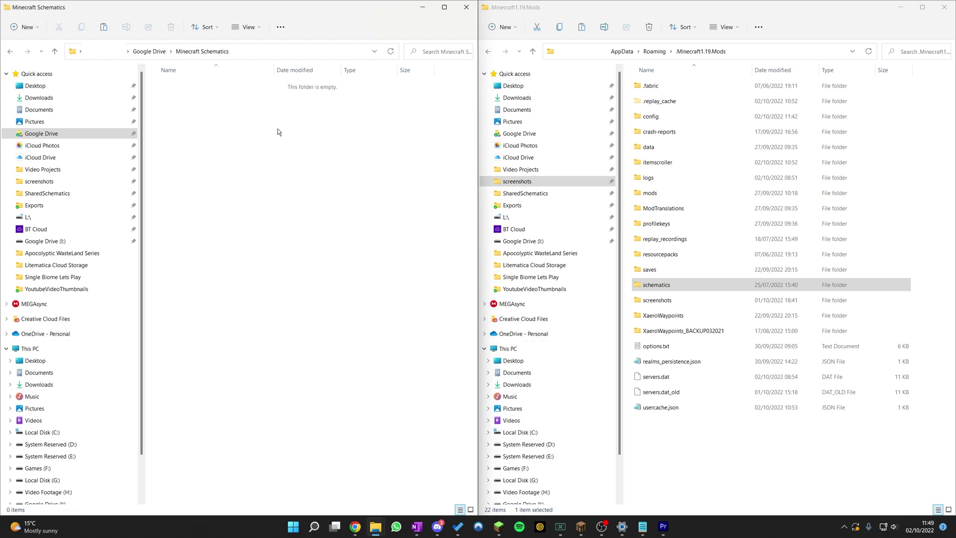
In the second Explorer window, go to %appdata% and open the schematics folder inside .Minecraft1.19.Mods.
{"action": "left_click", "coordinate": [740, 52]}
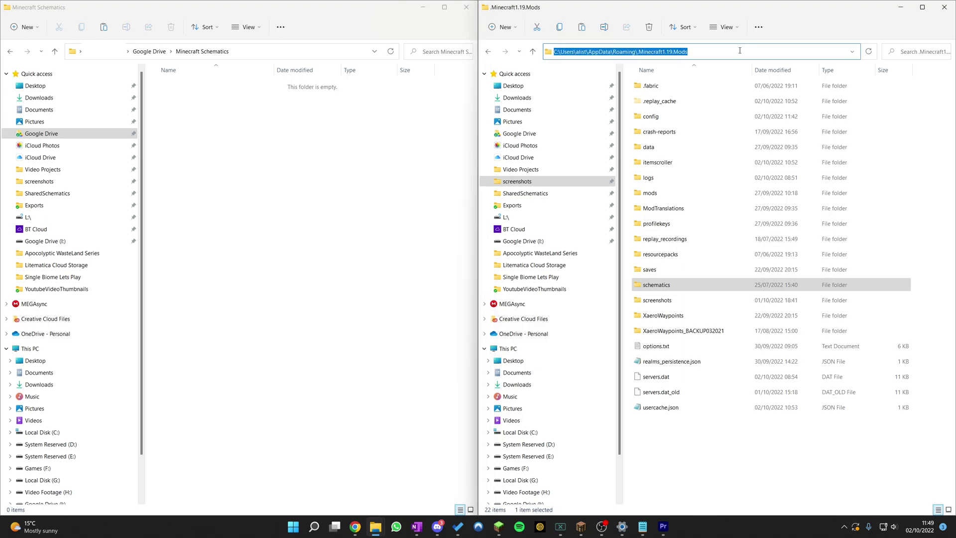
{"action": "type", "text": "%appdata"}
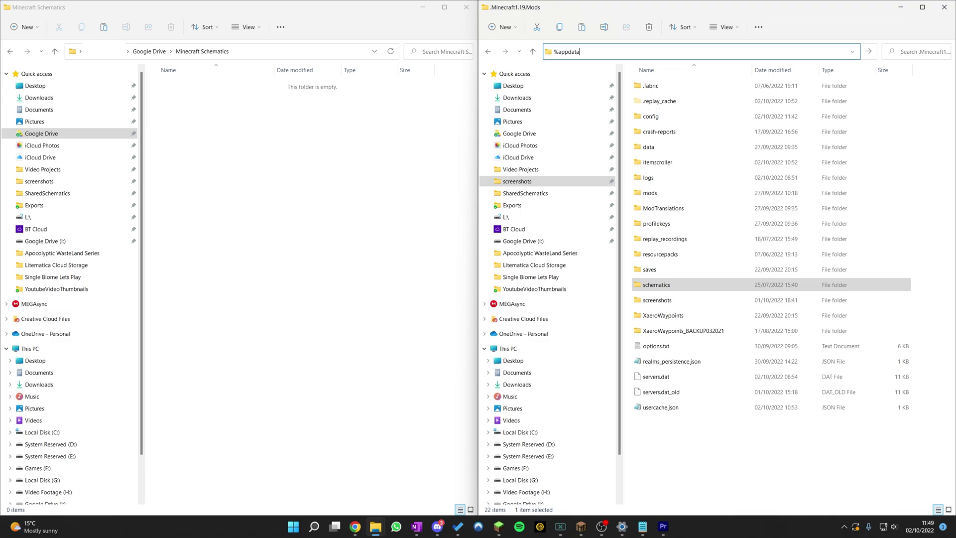
{"action": "type", "text": "%"}
{"action": "key", "text": "Return"}
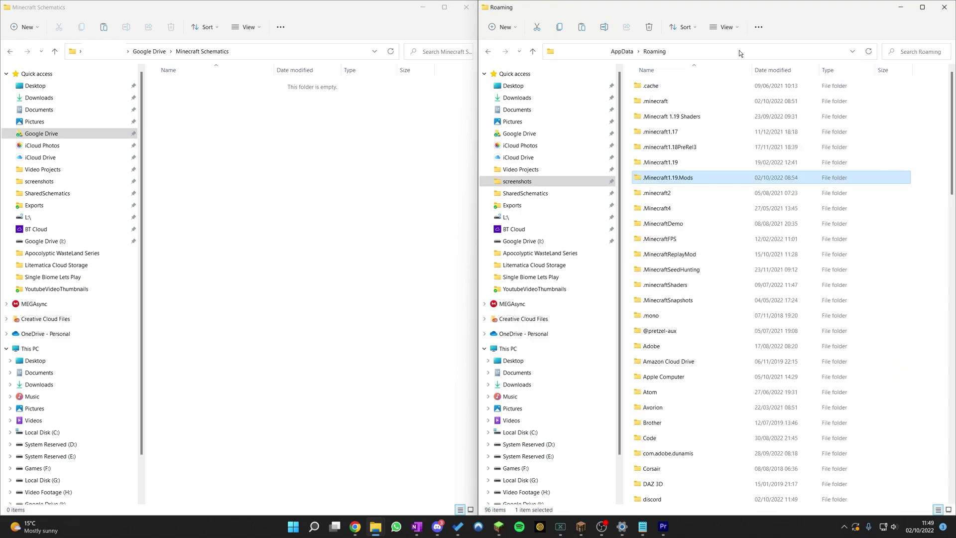
{"action": "left_click", "coordinate": [673, 101]}
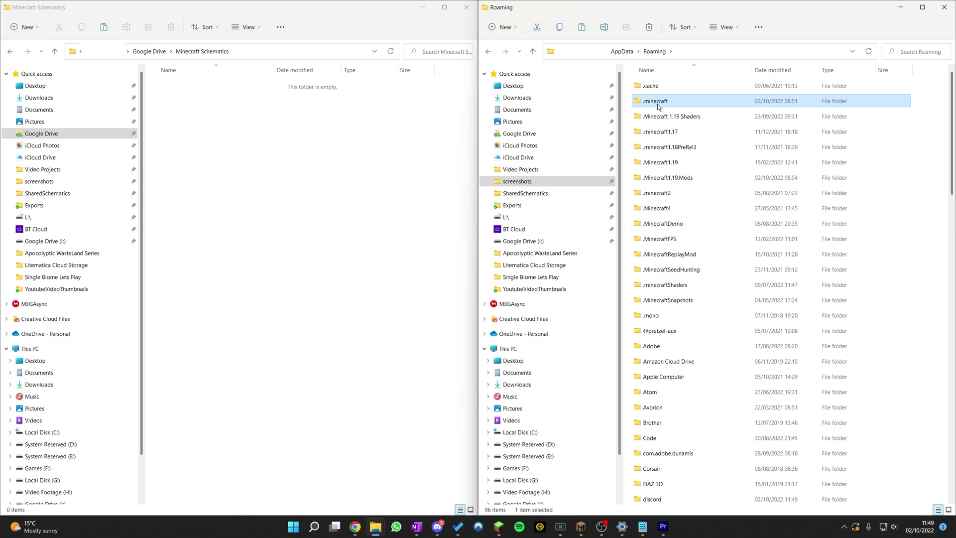
{"action": "double_click", "coordinate": [675, 178]}
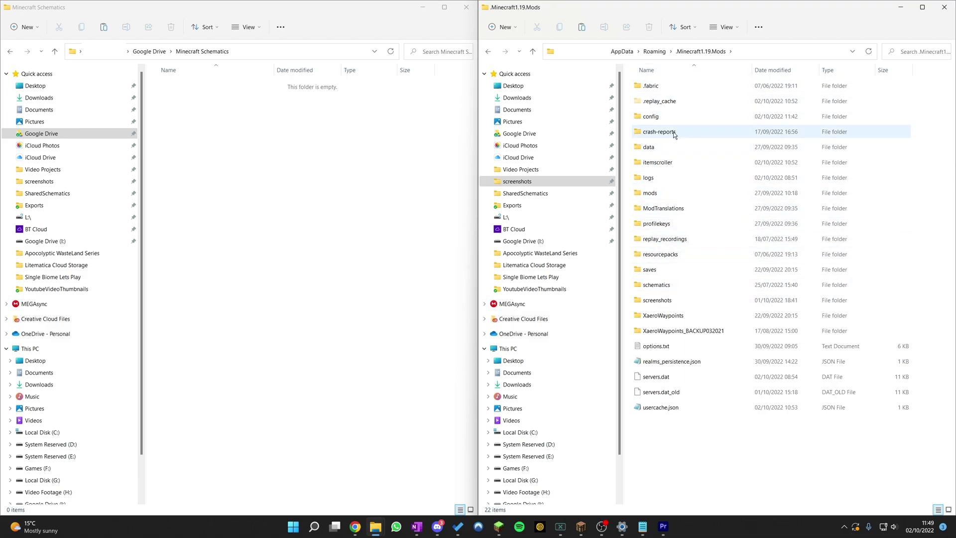
{"action": "double_click", "coordinate": [689, 282]}
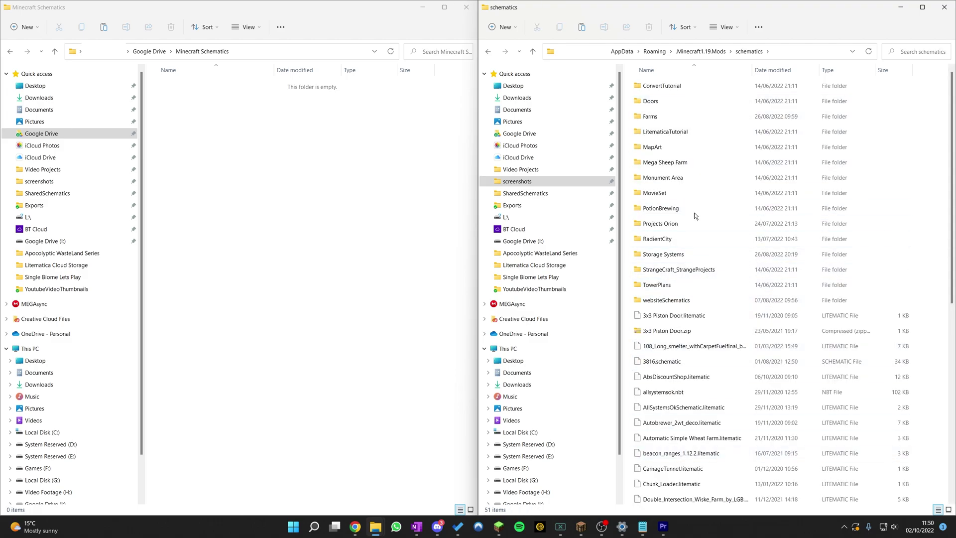
{"action": "left_click", "coordinate": [738, 240]}
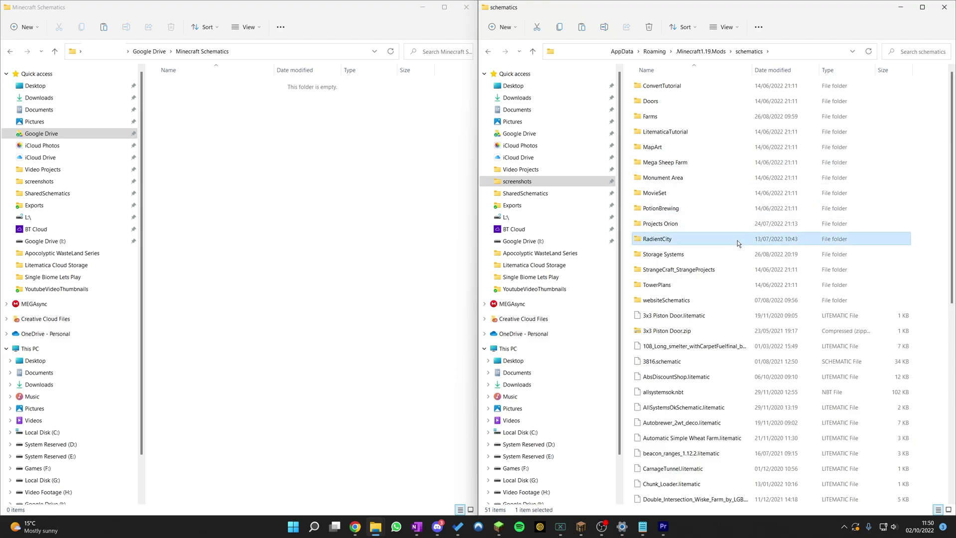
{"action": "left_click", "coordinate": [680, 208]}
{"action": "left_click", "coordinate": [667, 392]}
{"action": "left_click", "coordinate": [656, 180]}
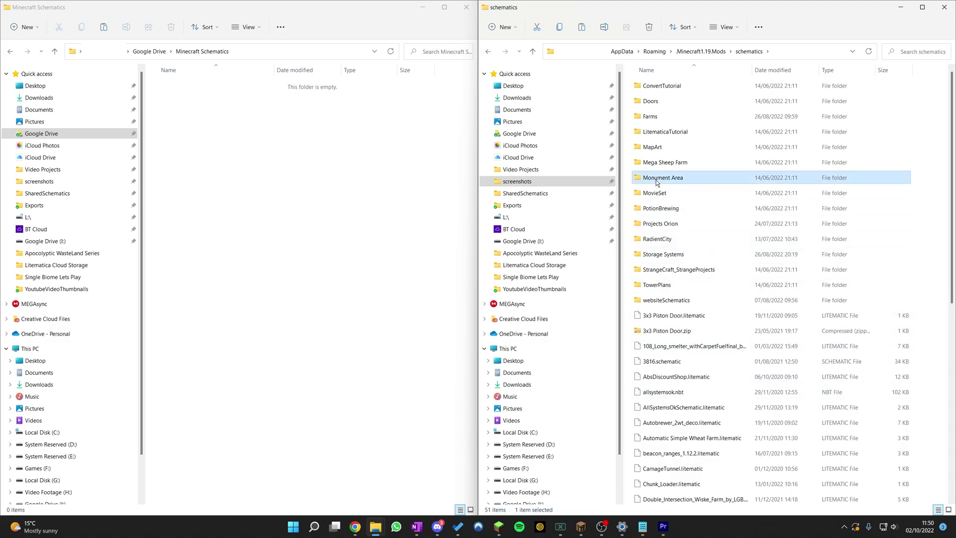
{"action": "key", "text": "ctrl+a"}
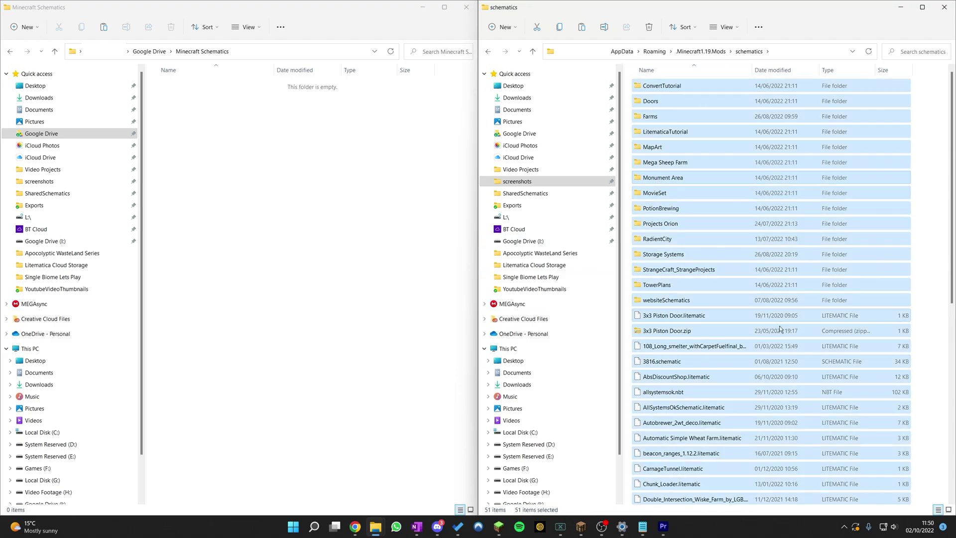
{"action": "right_click", "coordinate": [666, 394]}
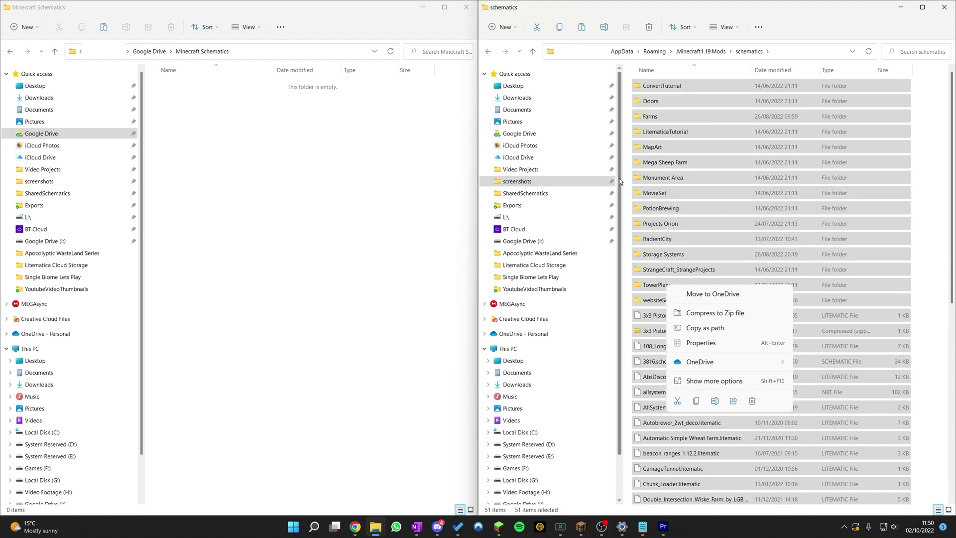
Copy AbsDiscountShop.litematic from the schematics folder into the Minecraft Schematics folder in Google Drive.
{"action": "left_click", "coordinate": [683, 378]}
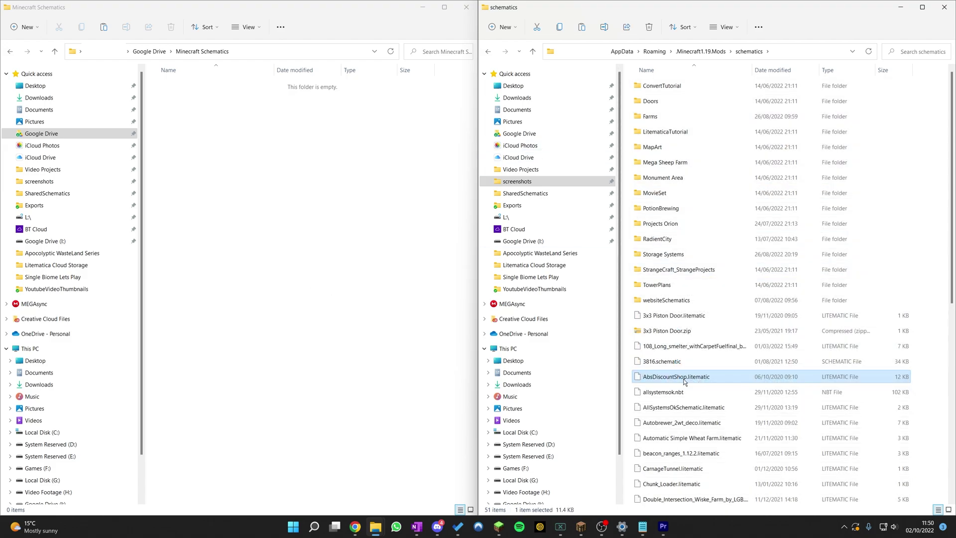
{"action": "right_click", "coordinate": [688, 383]}
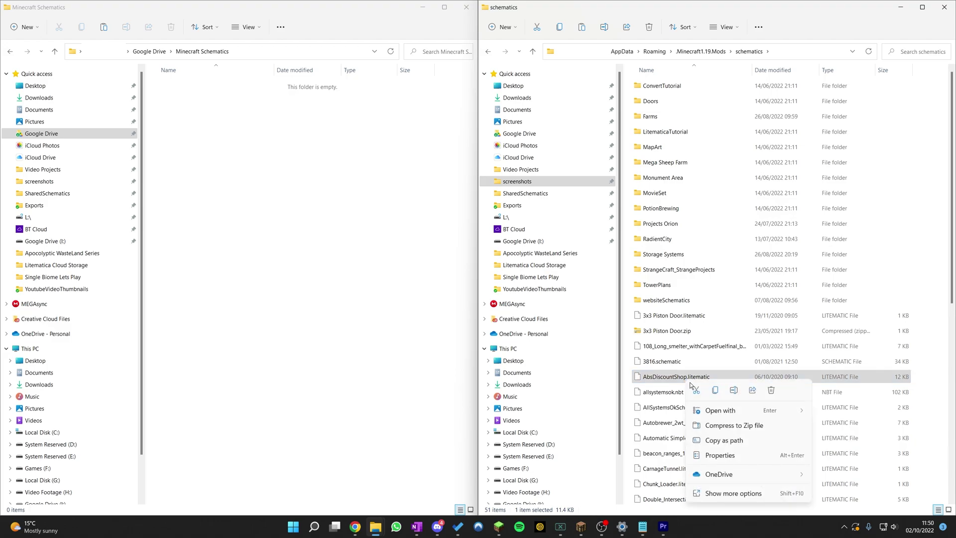
{"action": "left_click", "coordinate": [716, 391]}
{"action": "left_click", "coordinate": [302, 203]}
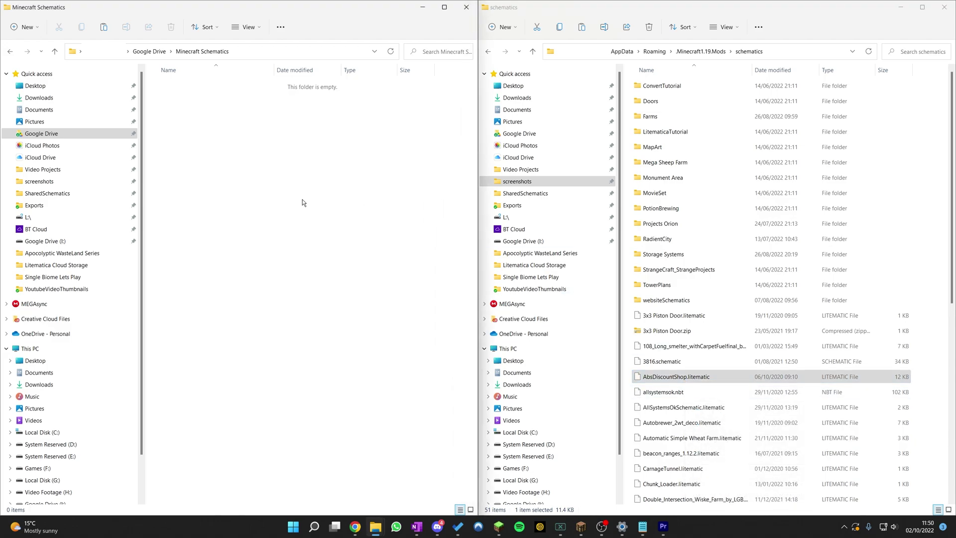
{"action": "right_click", "coordinate": [312, 202]}
{"action": "left_click", "coordinate": [322, 216]}
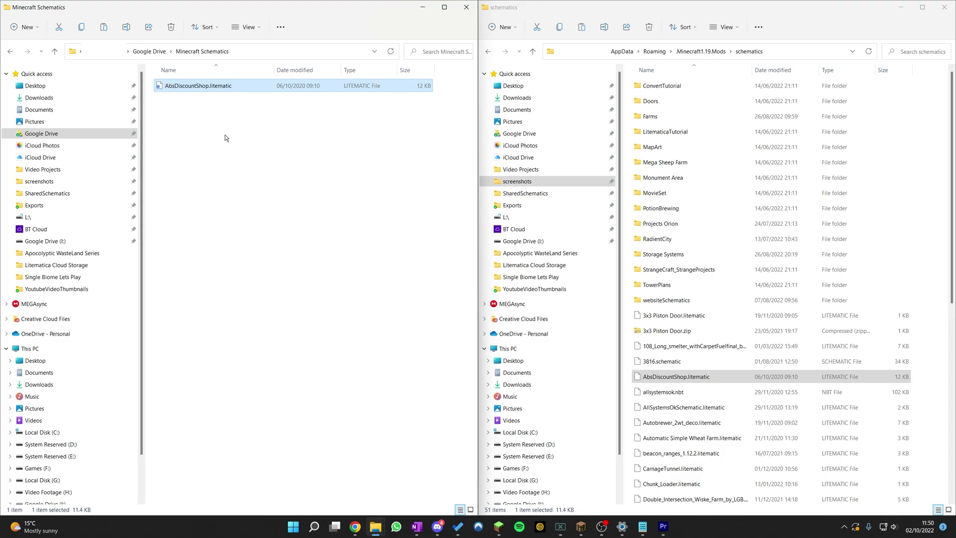
{"action": "left_click", "coordinate": [235, 109]}
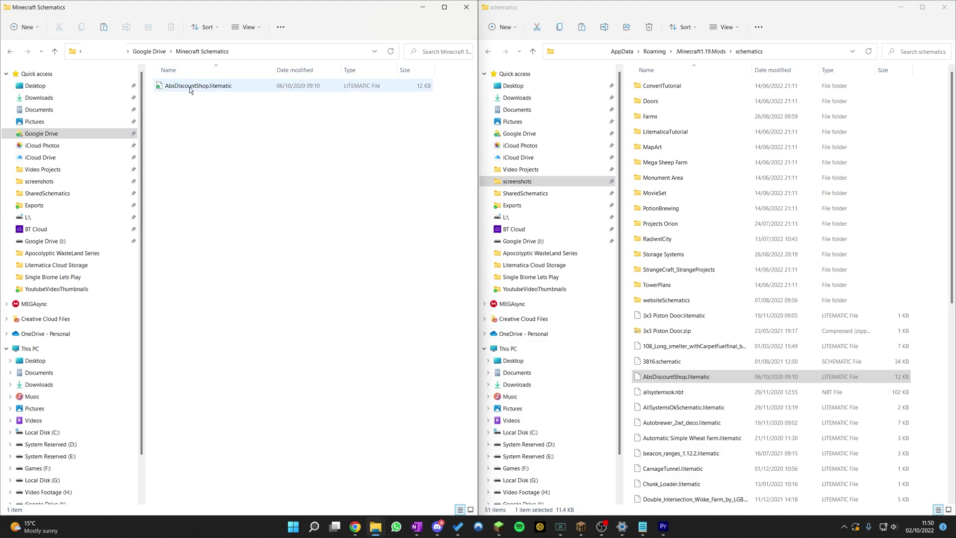
Return to the Google Drive folder and copy the path of the Minecraft Schematics folder.
{"action": "left_click", "coordinate": [202, 52]}
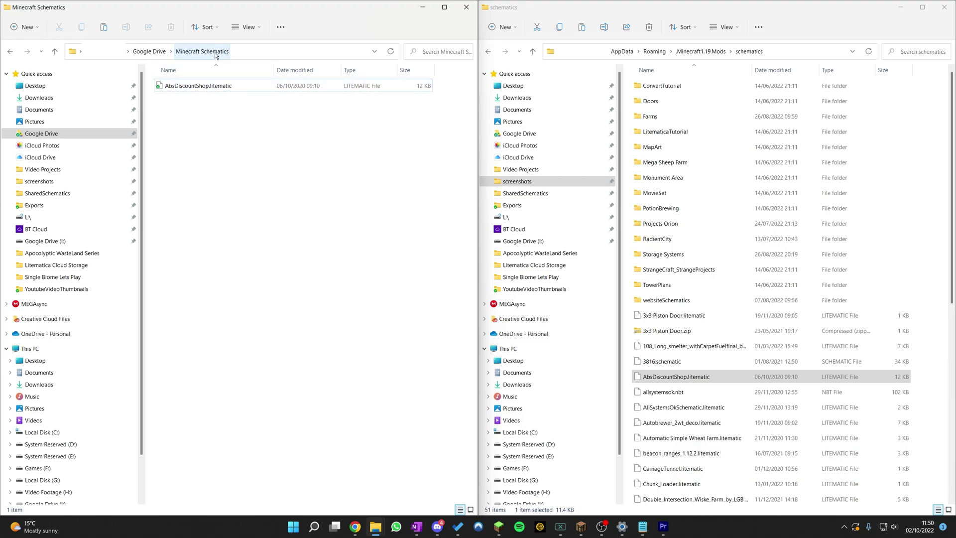
{"action": "left_click", "coordinate": [151, 56]}
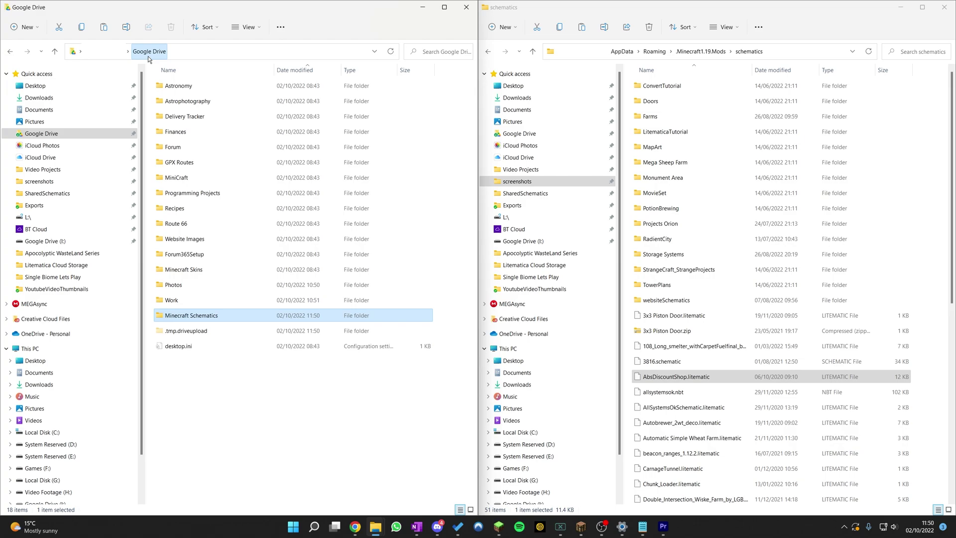
{"action": "right_click", "coordinate": [186, 319]}
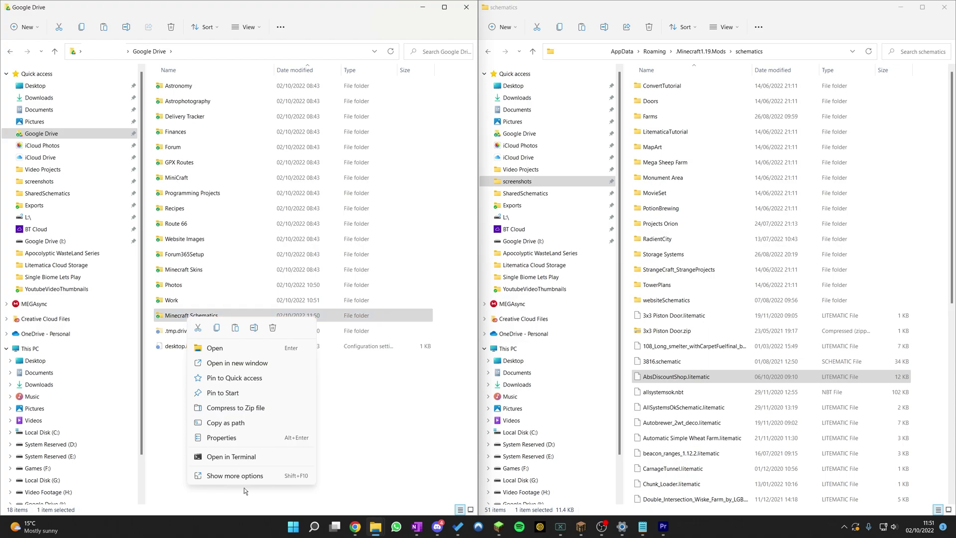
{"action": "right_click", "coordinate": [177, 318]}
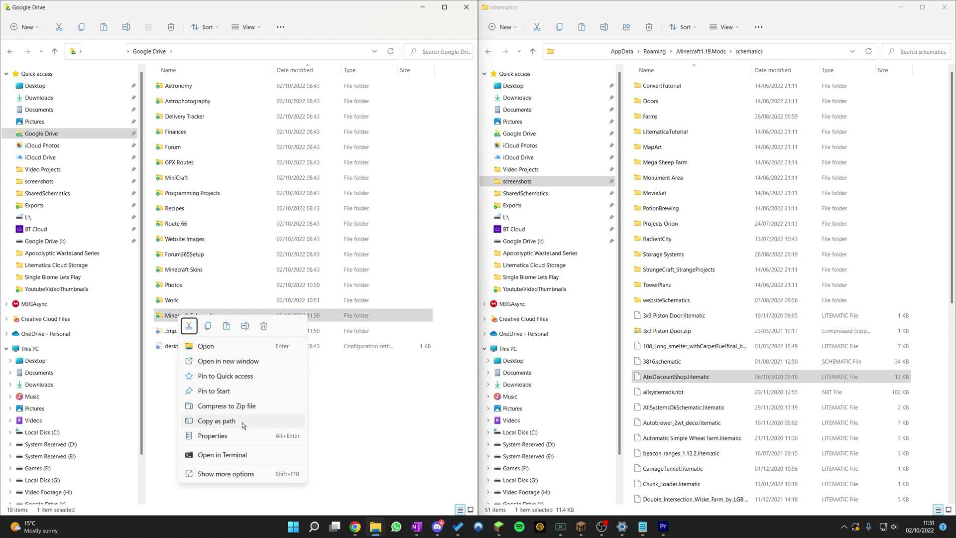
{"action": "left_click", "coordinate": [242, 422]}
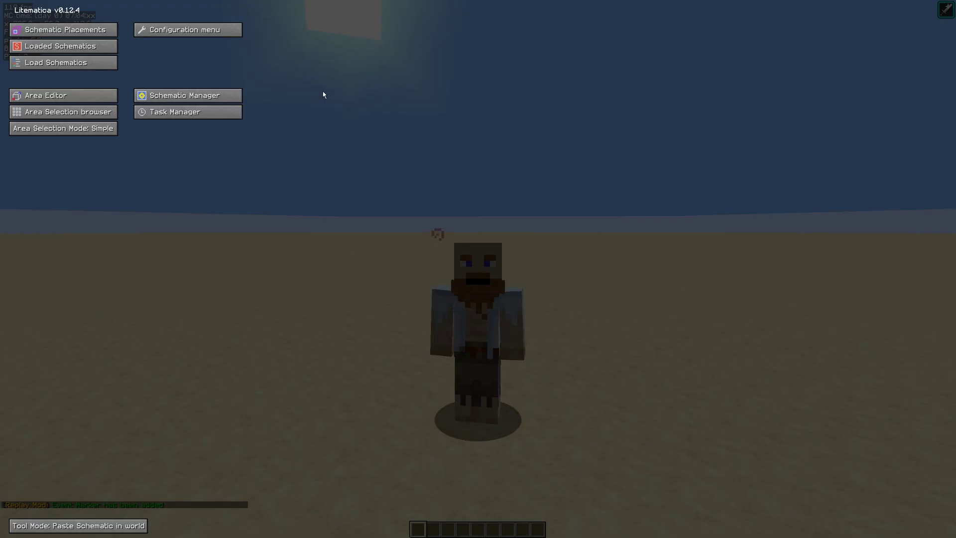
In Minecraft, check which folder Litematica loads its schematics from and return to the Litematica menu.
{"action": "left_click", "coordinate": [68, 62]}
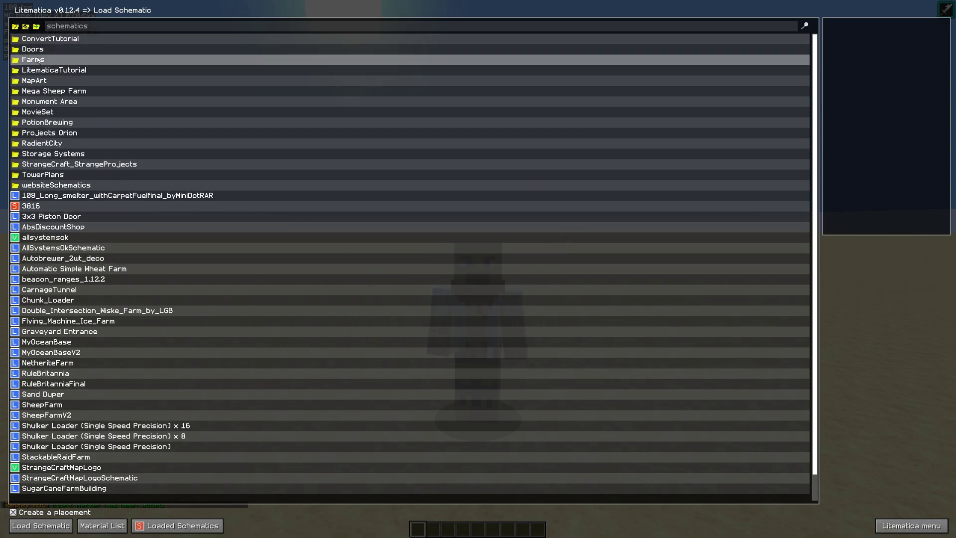
{"action": "key", "text": "Escape"}
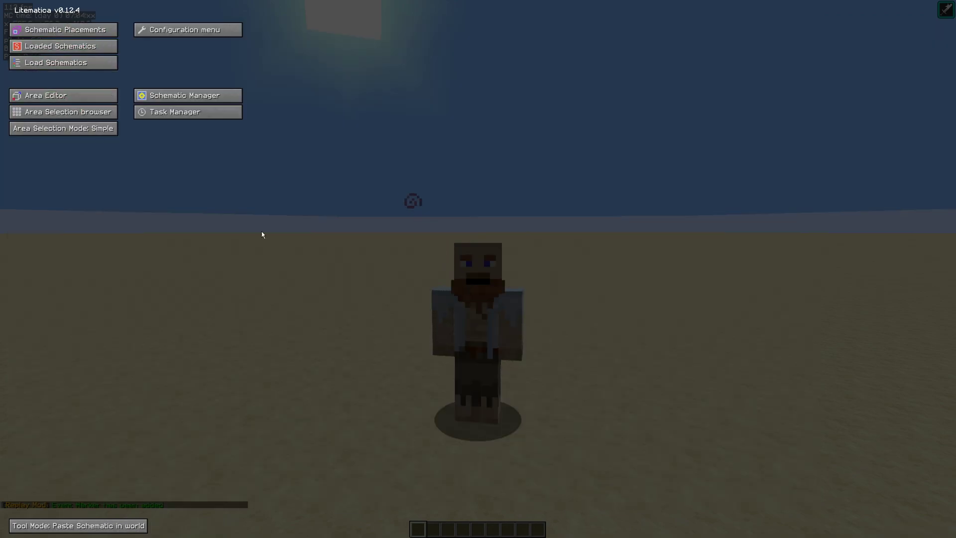
In Litematica's generic configuration, replace the customSchematicBaseDirectory value with the copied path of the Google Drive Minecraft Schematics folder.
{"action": "left_click", "coordinate": [185, 32]}
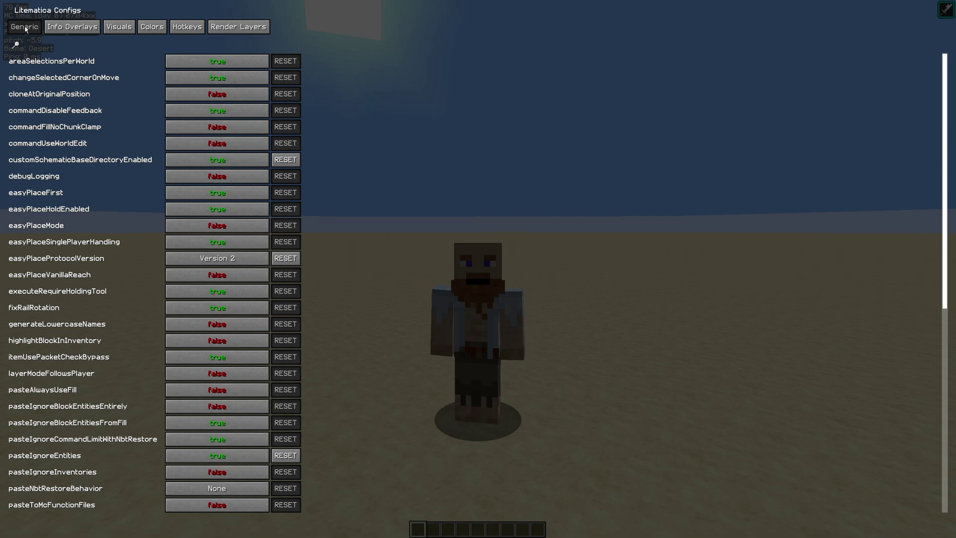
{"action": "scroll", "coordinate": [129, 251], "scroll_direction": "down", "scroll_amount": 7}
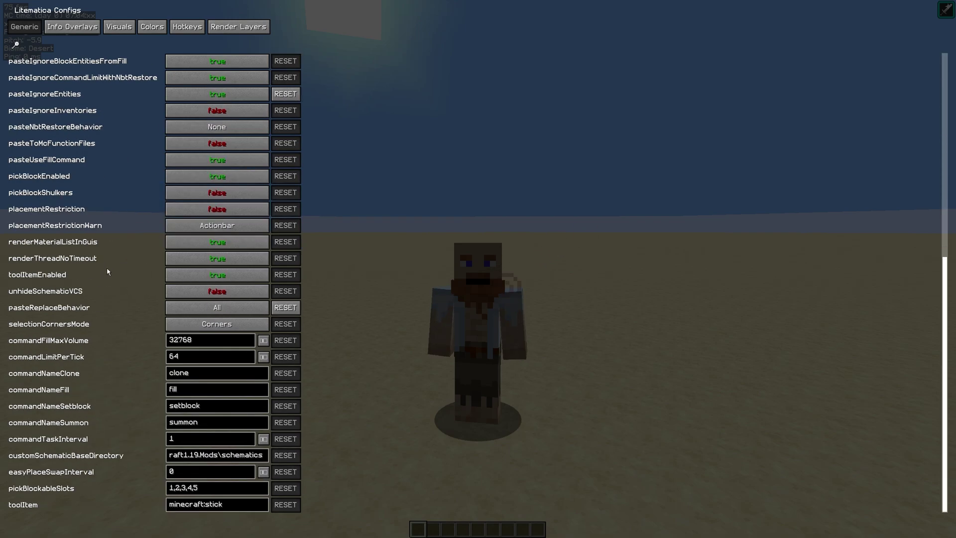
{"action": "mouse_move", "coordinate": [96, 458]}
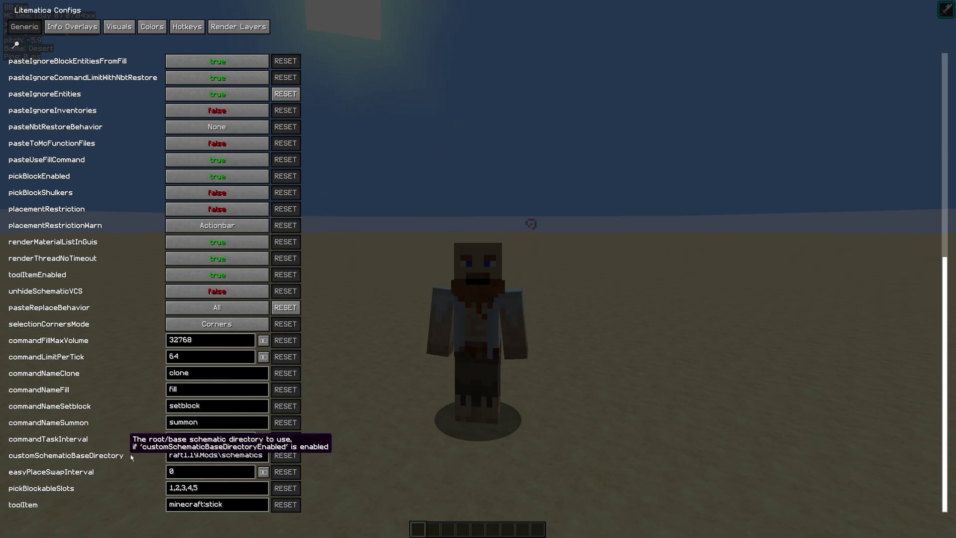
{"action": "left_click", "coordinate": [216, 455]}
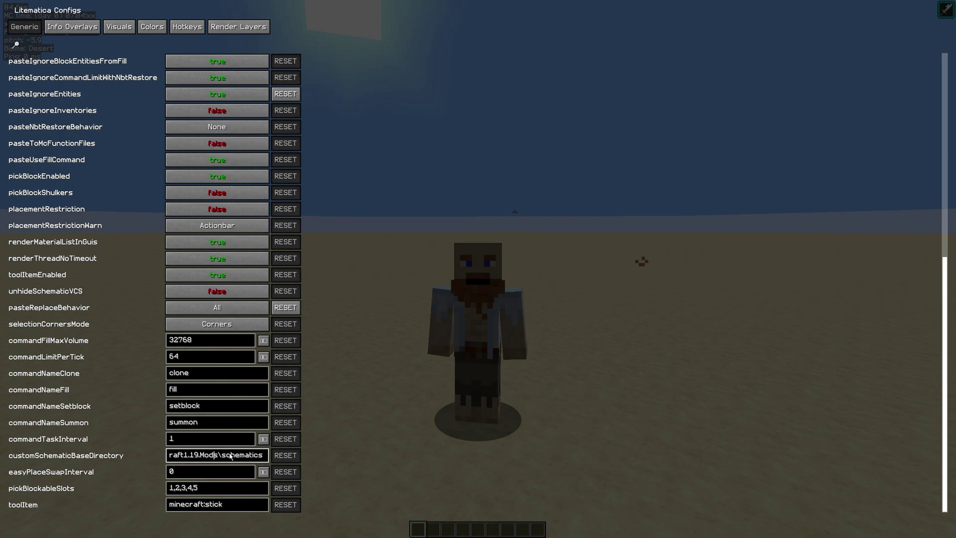
{"action": "key", "text": "ctrl+a"}
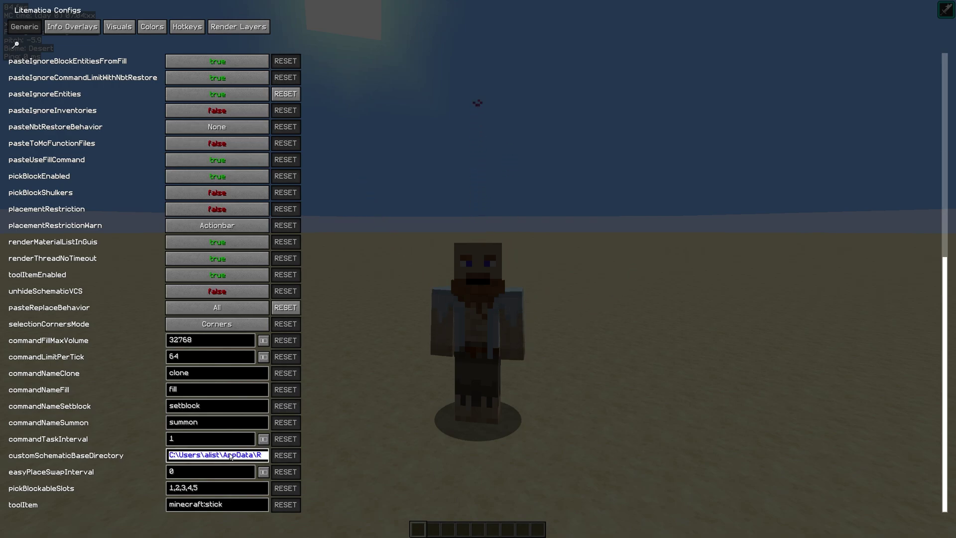
{"action": "key", "text": "BackSpace"}
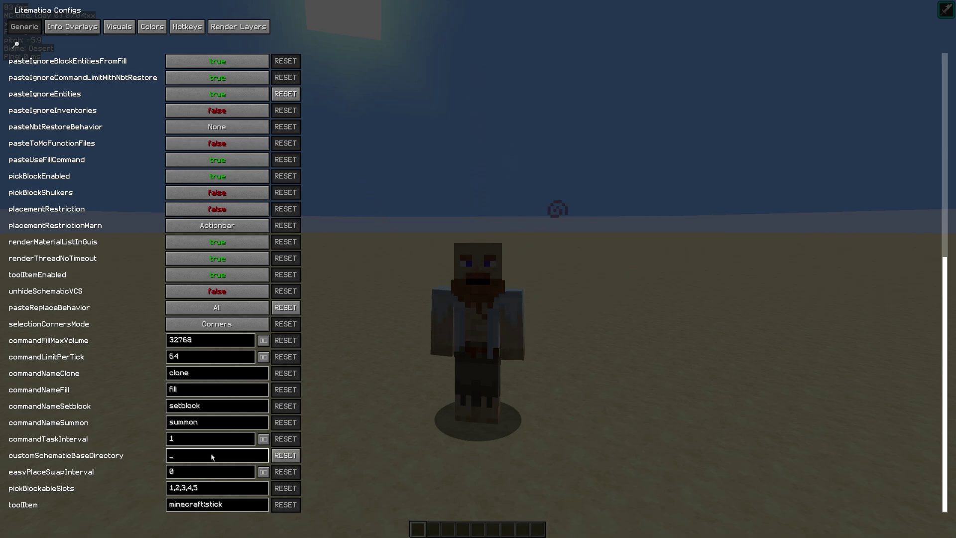
{"action": "key", "text": "ctrl+v"}
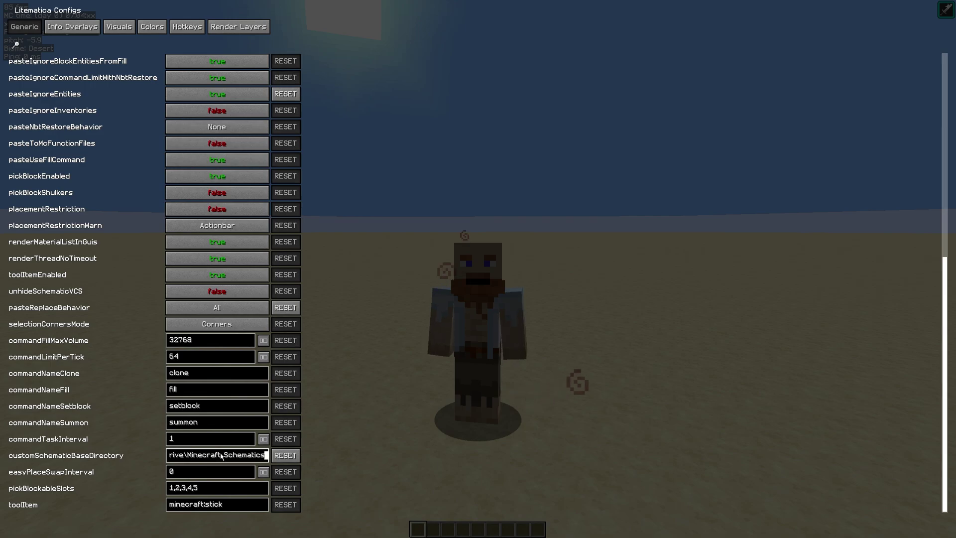
Remove the quotation marks at both ends of the customSchematicBaseDirectory path and close the configuration.
{"action": "type", "text": "\""}
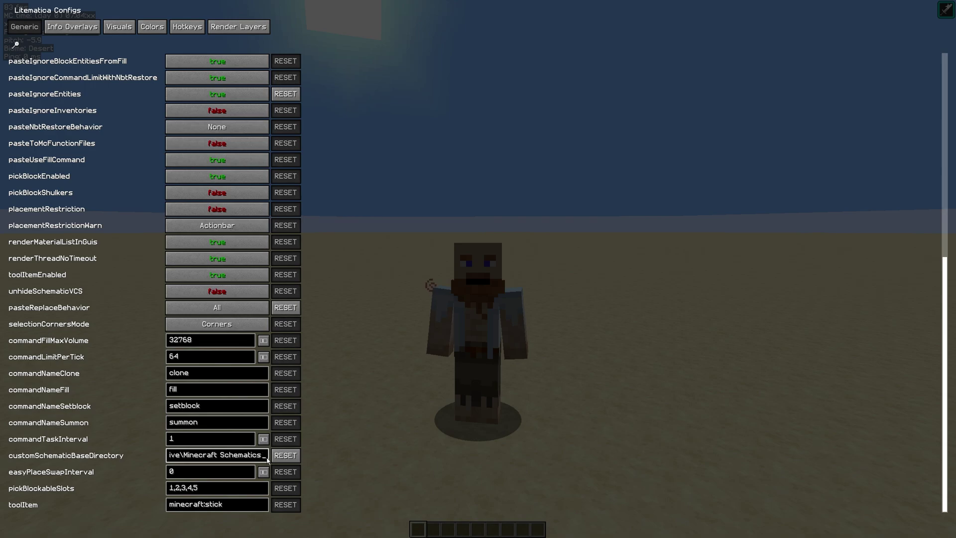
{"action": "key", "text": "Left"}
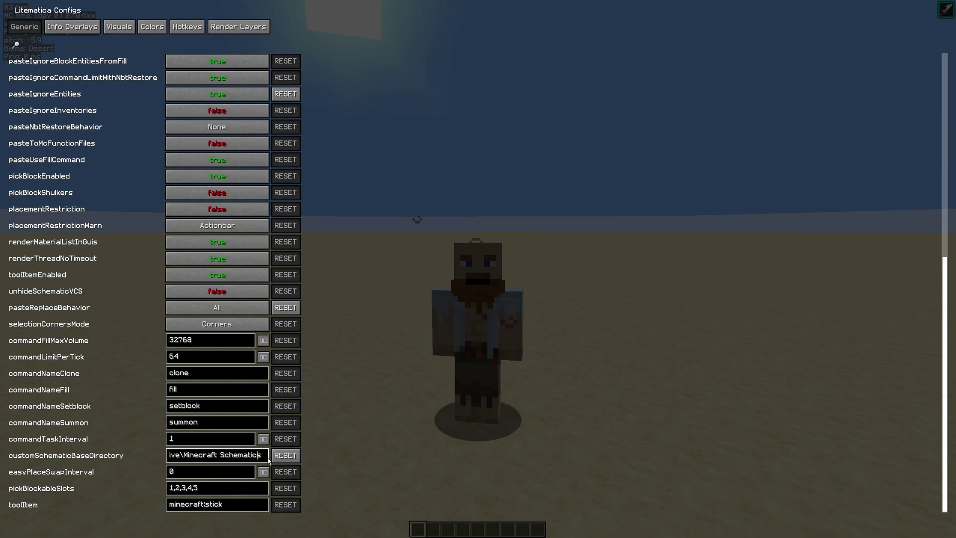
{"action": "key", "text": "Home"}
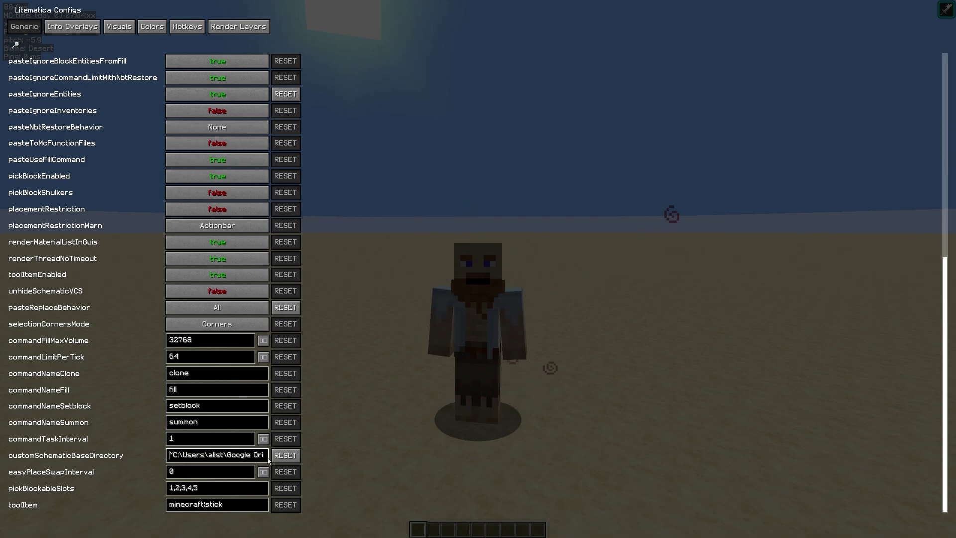
{"action": "key", "text": "Delete"}
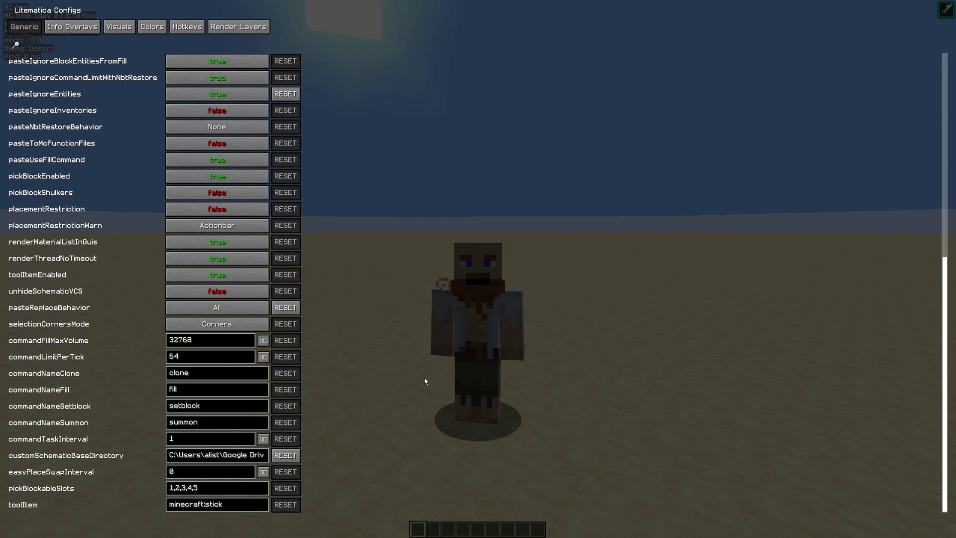
{"action": "key", "text": "Escape"}
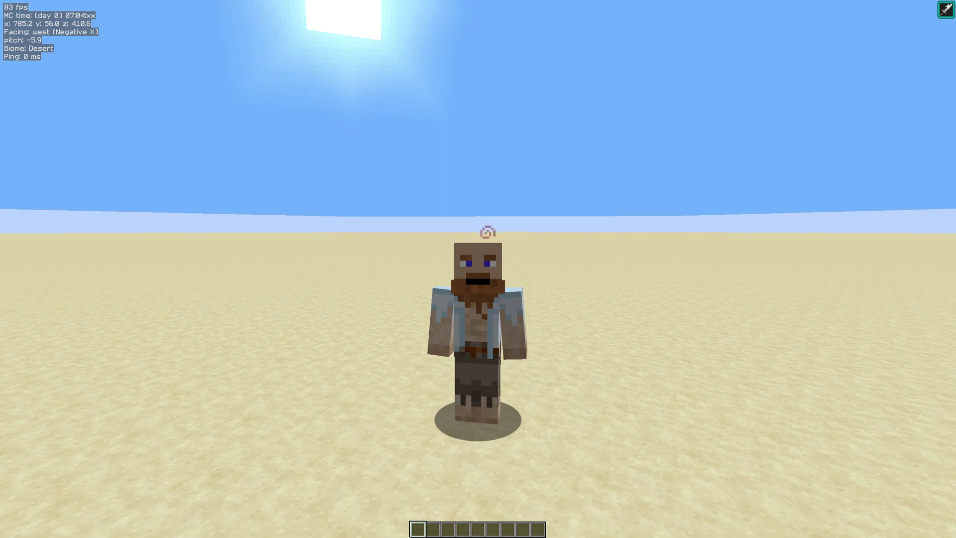
Check in Litematica's schematic loader that its root folder is Minecraft Schematics, and return to the game.
{"action": "key", "text": "m"}
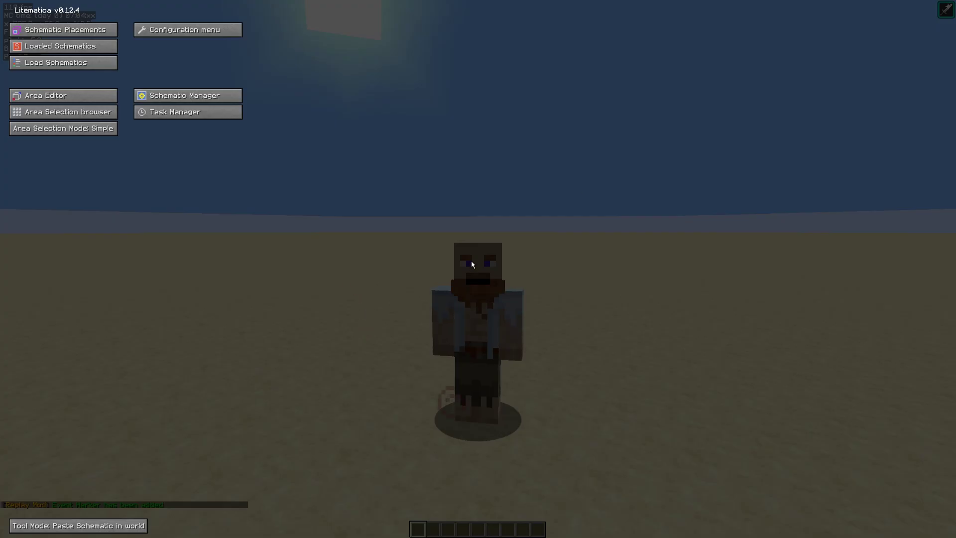
{"action": "left_click", "coordinate": [80, 63]}
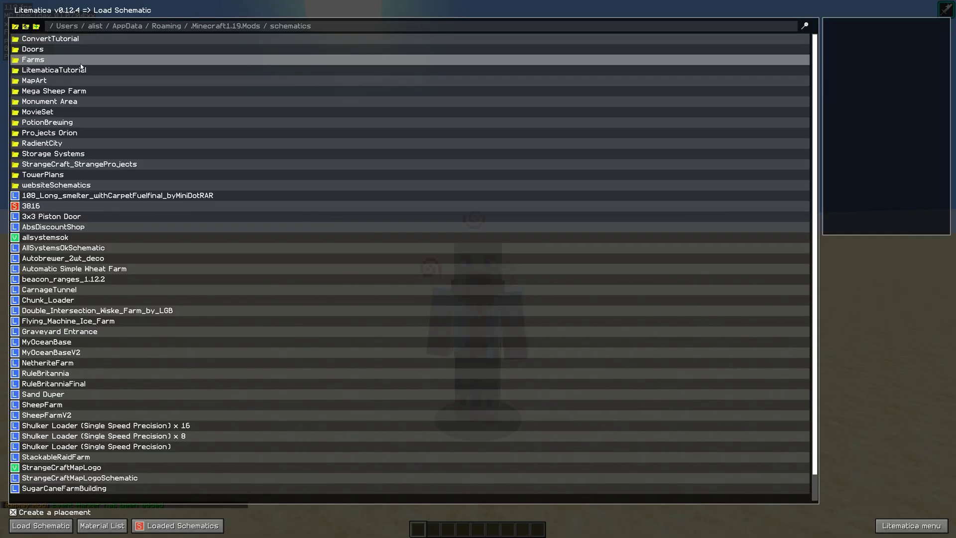
{"action": "left_click", "coordinate": [16, 27]}
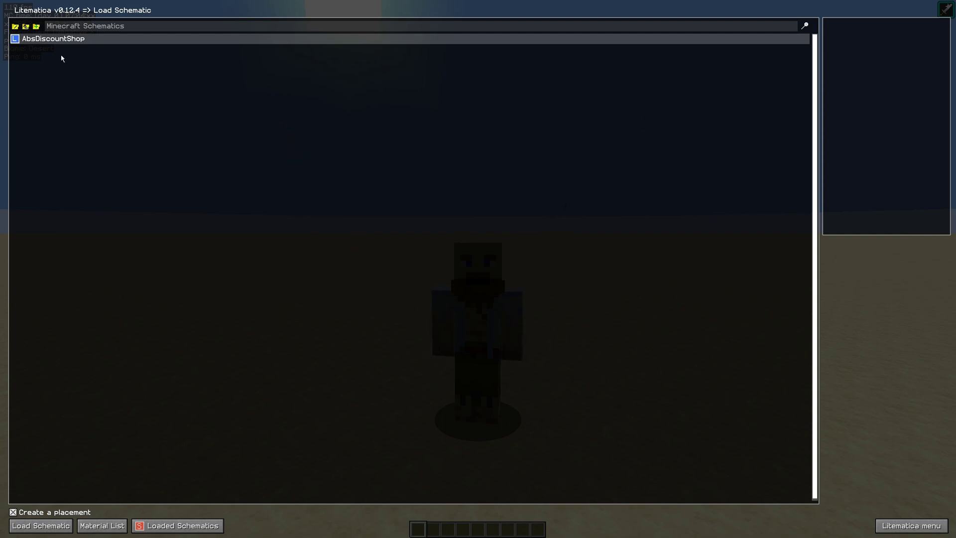
{"action": "key", "text": "Escape"}
{"action": "key", "text": "Escape"}
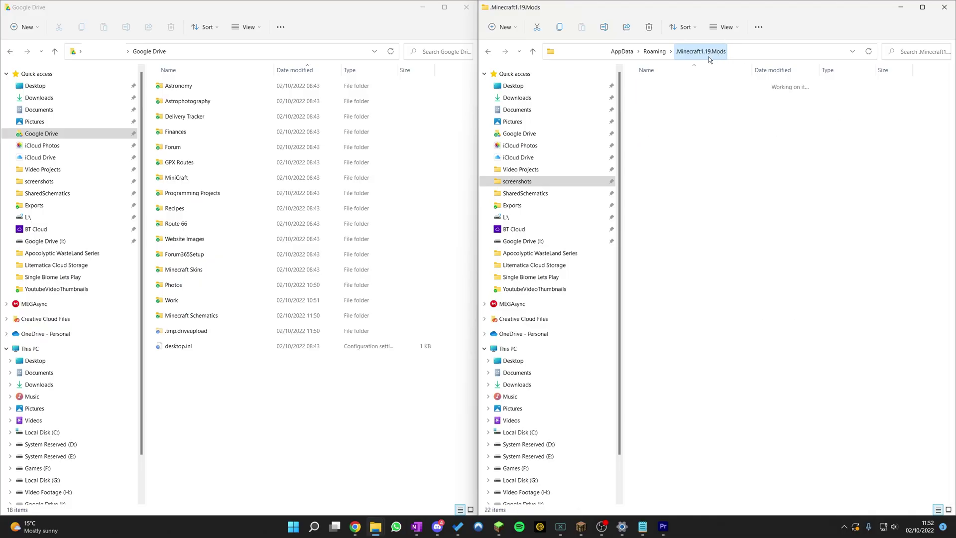
In File Explorer, open litematica.json from the config folder of .Minecraft1.19.Mods, examine its customSchematicBaseDirectory entry, and close the file.
{"action": "double_click", "coordinate": [652, 116]}
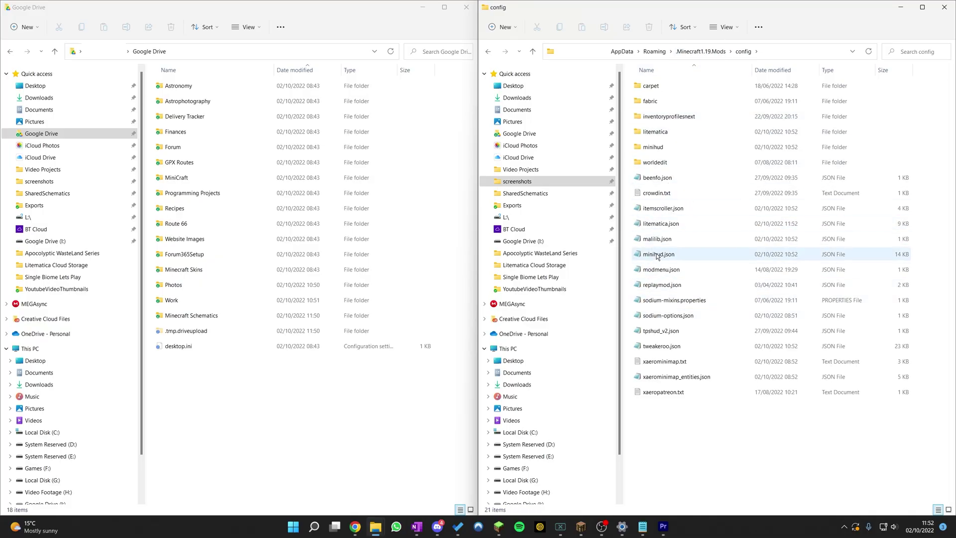
{"action": "double_click", "coordinate": [678, 227]}
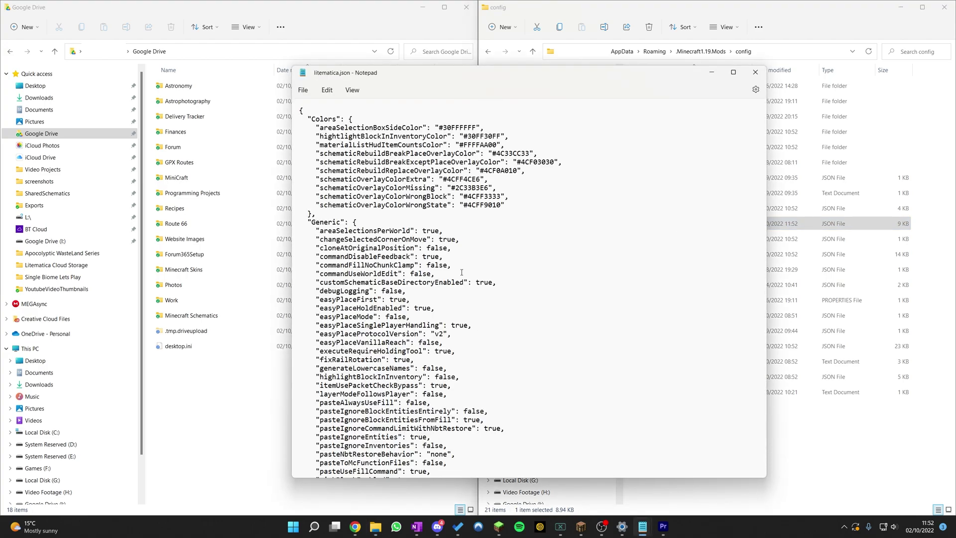
{"action": "scroll", "coordinate": [440, 265], "scroll_direction": "down", "scroll_amount": 11}
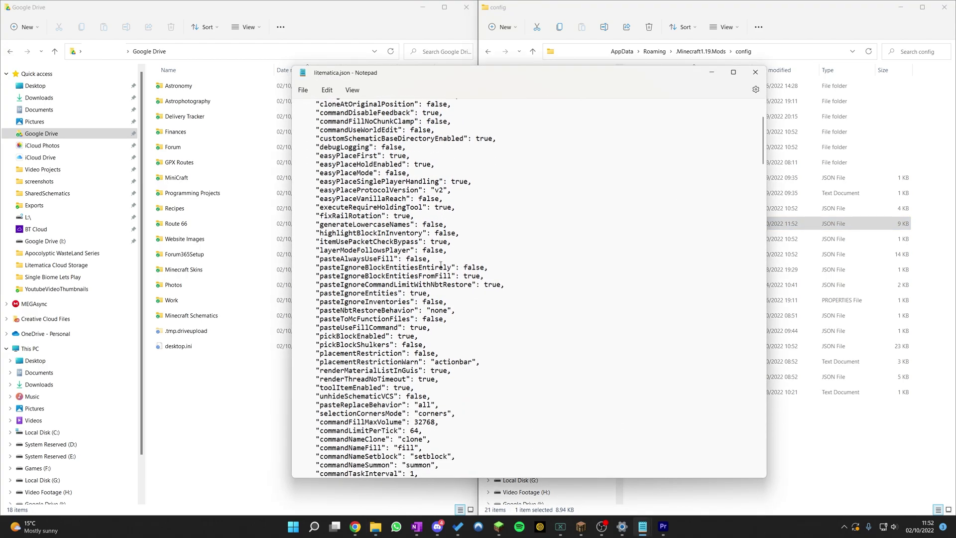
{"action": "scroll", "coordinate": [514, 279], "scroll_direction": "down", "scroll_amount": 1}
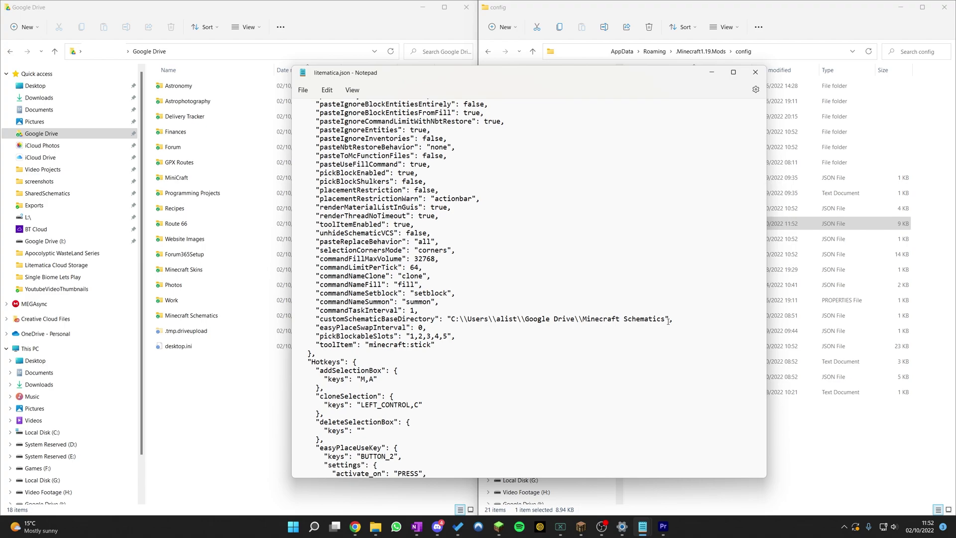
{"action": "left_click_drag", "start_coordinate": [694, 322], "coordinate": [382, 322]}
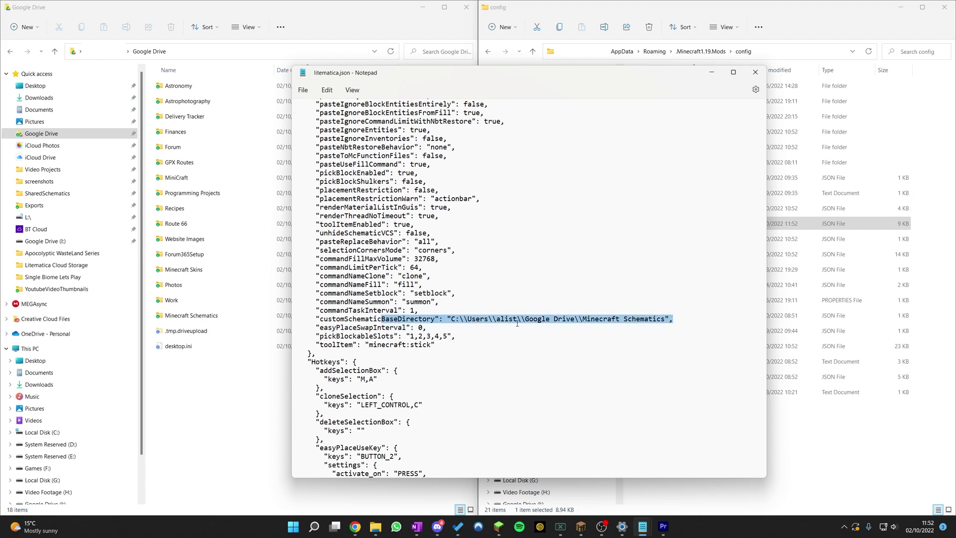
{"action": "left_click", "coordinate": [555, 320]}
{"action": "left_click", "coordinate": [755, 72]}
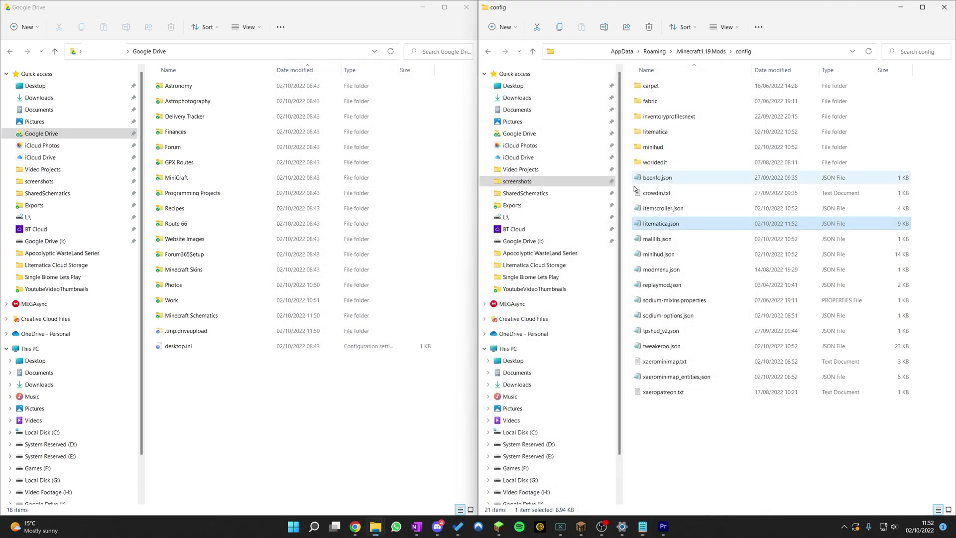
{"action": "right_click", "coordinate": [656, 226]}
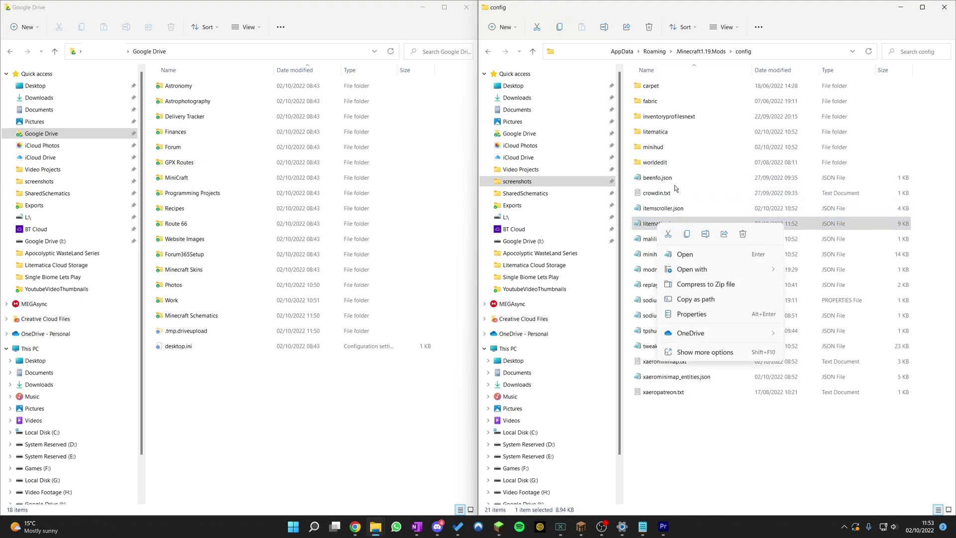
{"action": "left_click", "coordinate": [657, 210]}
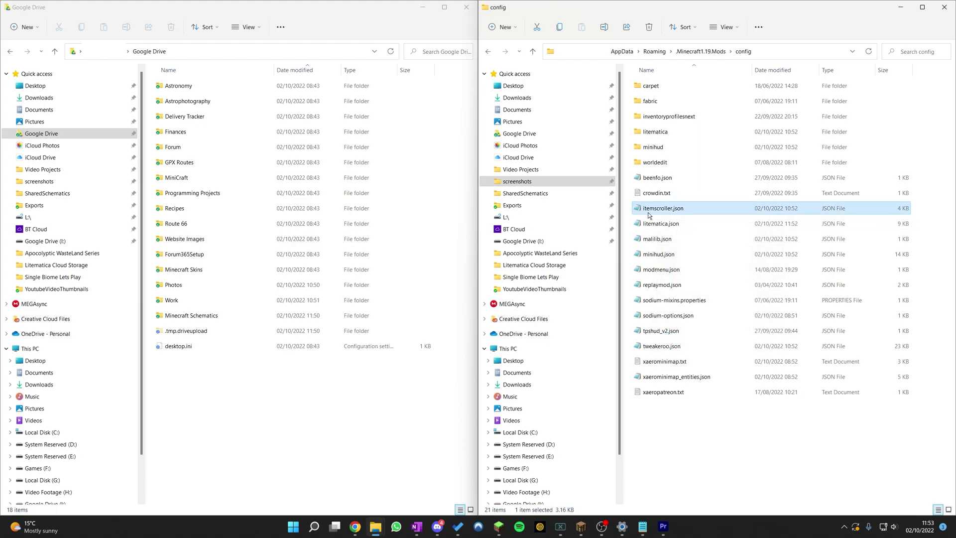